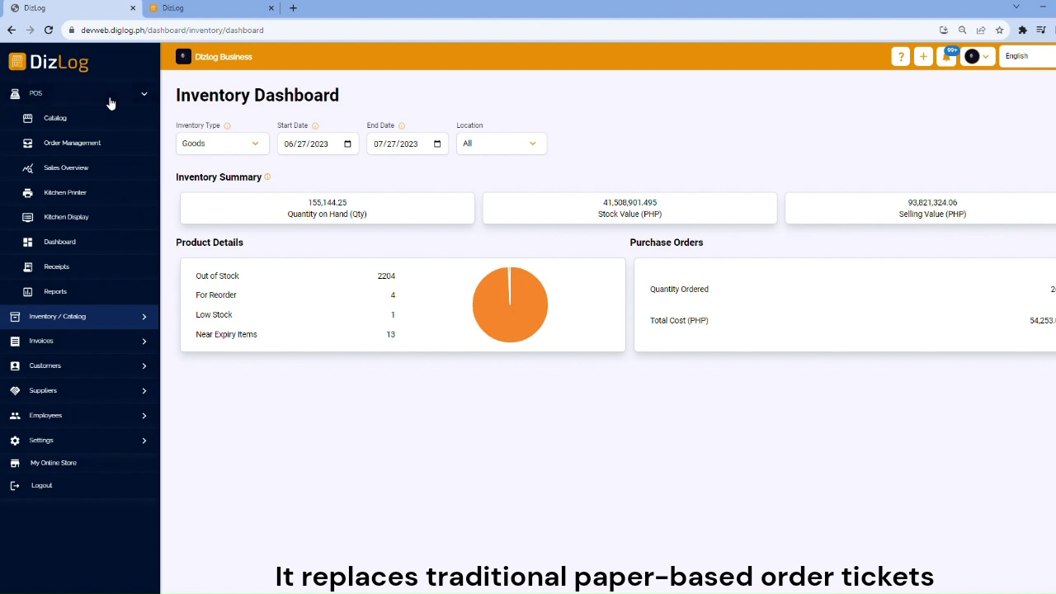
- Open the POS Kitchen Display page and start a new screen for Main Location named Kitchen Display Main
left_click(110, 102)
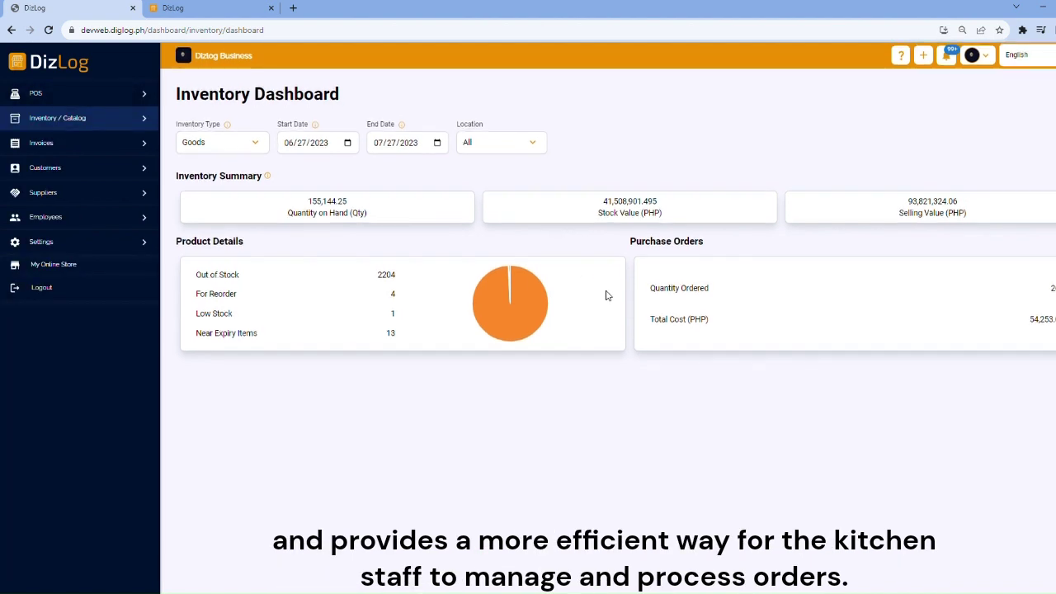
left_click(85, 94)
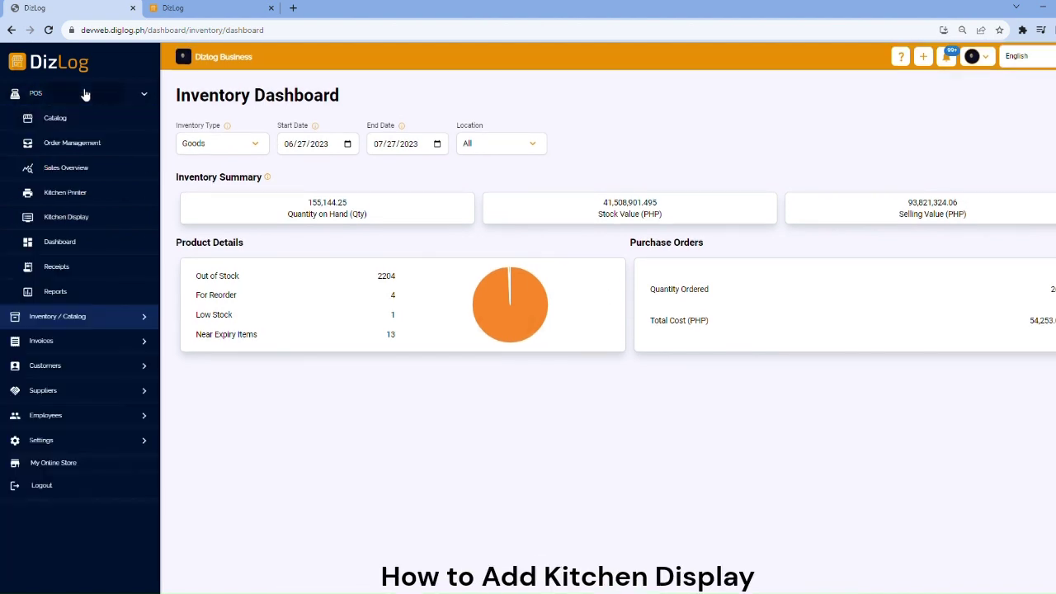
left_click(67, 220)
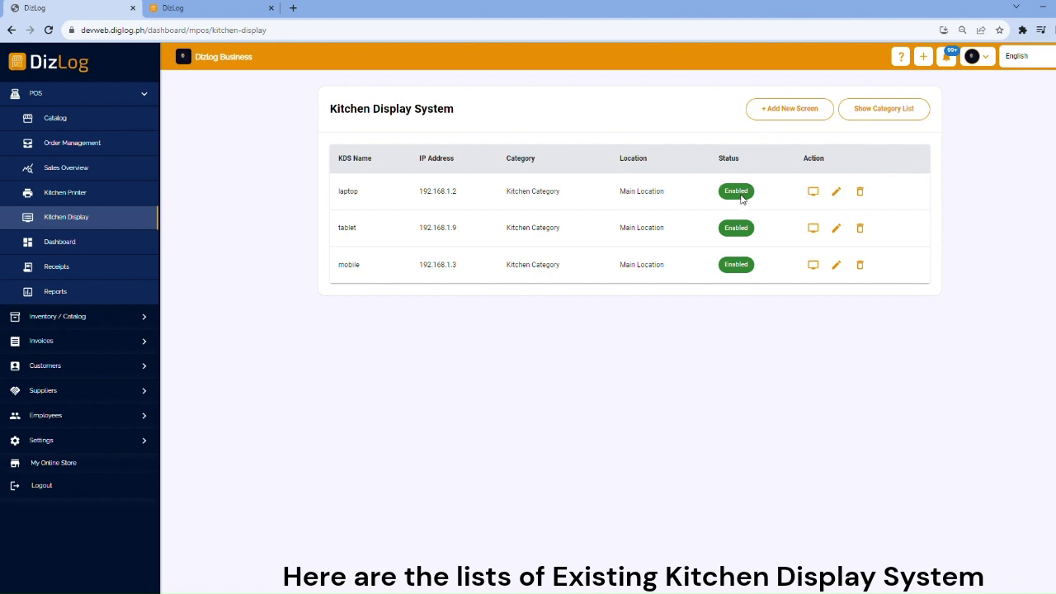
left_click(784, 118)
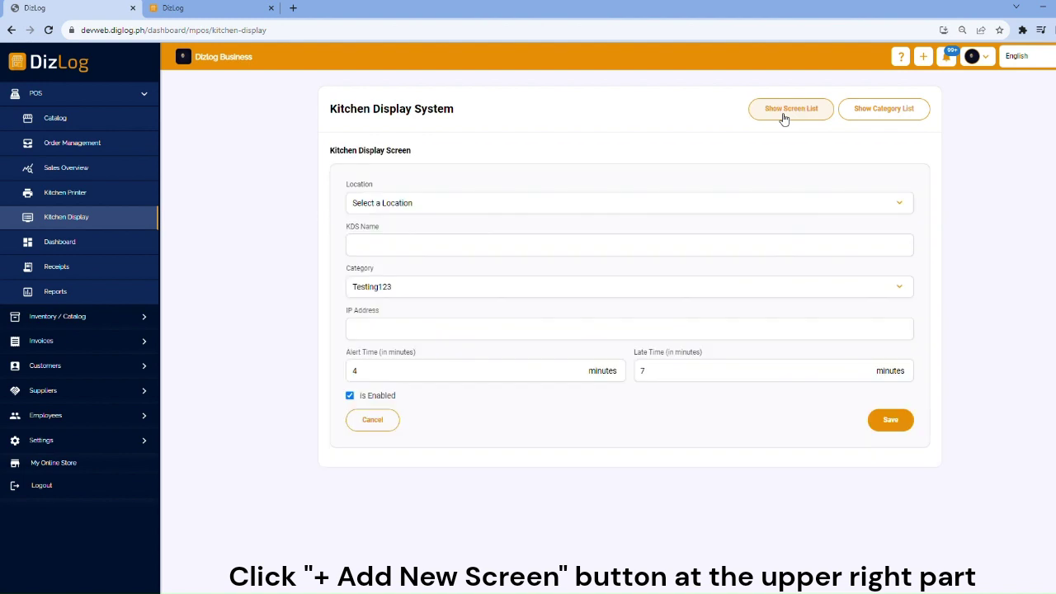
left_click(632, 207)
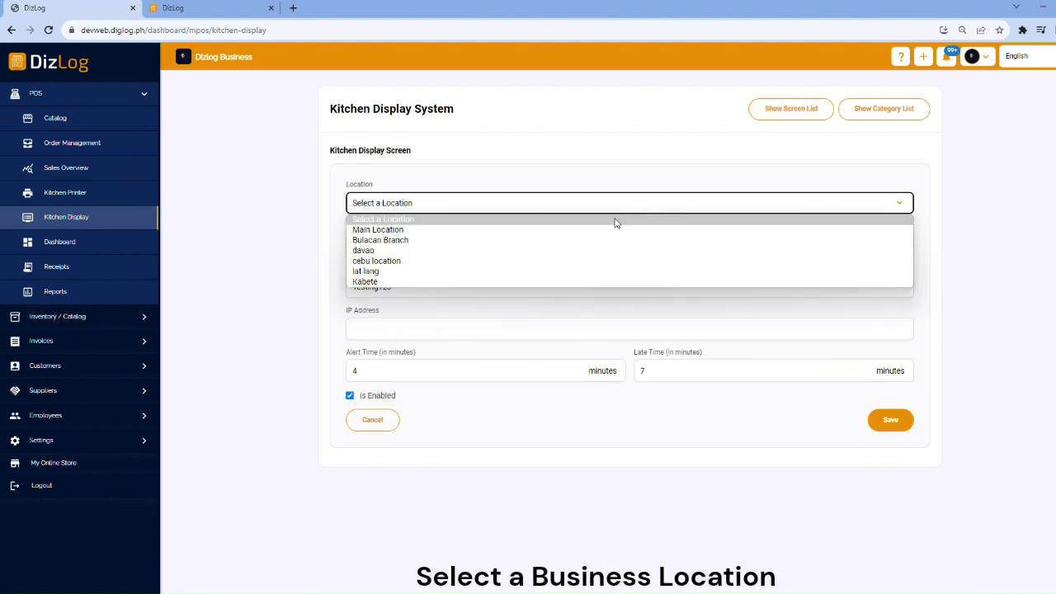
left_click(596, 235)
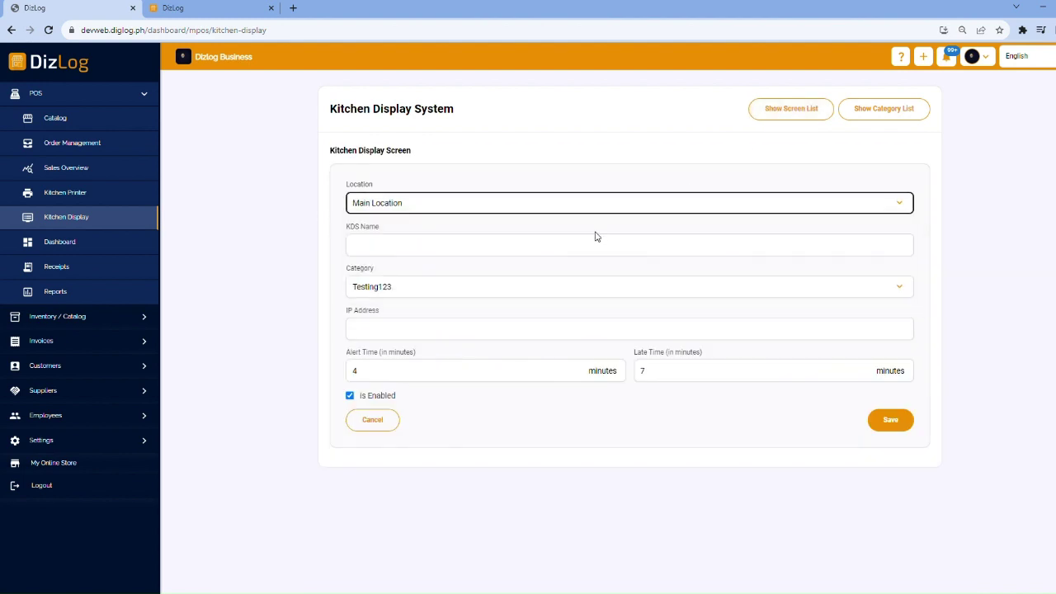
left_click(365, 245)
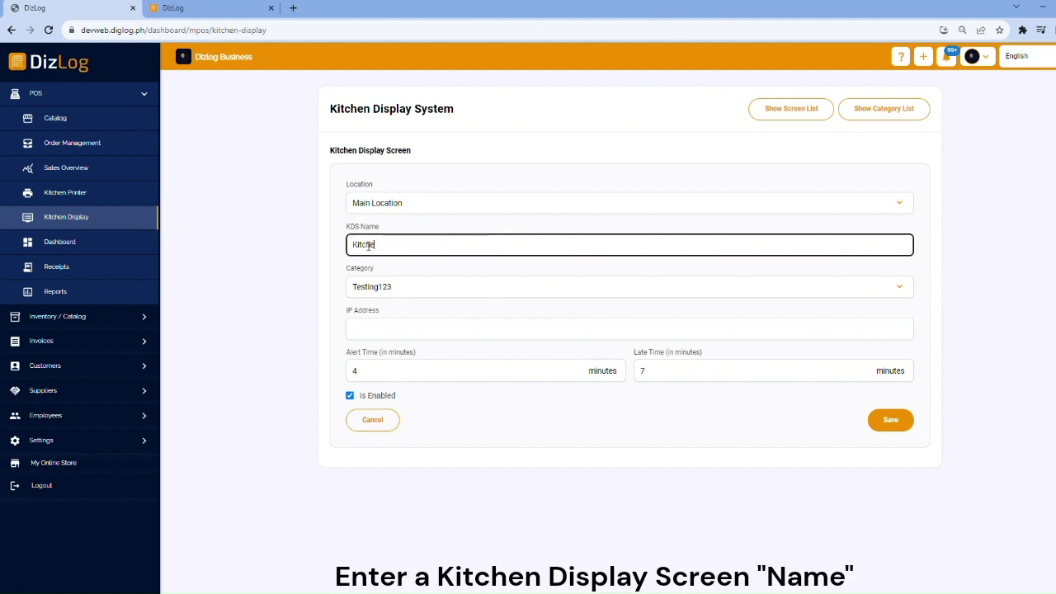
type("Kitchen Display Maibr")
- Add a new category named Kitchen Display Main KDS and assign it to the screen
left_click(403, 293)
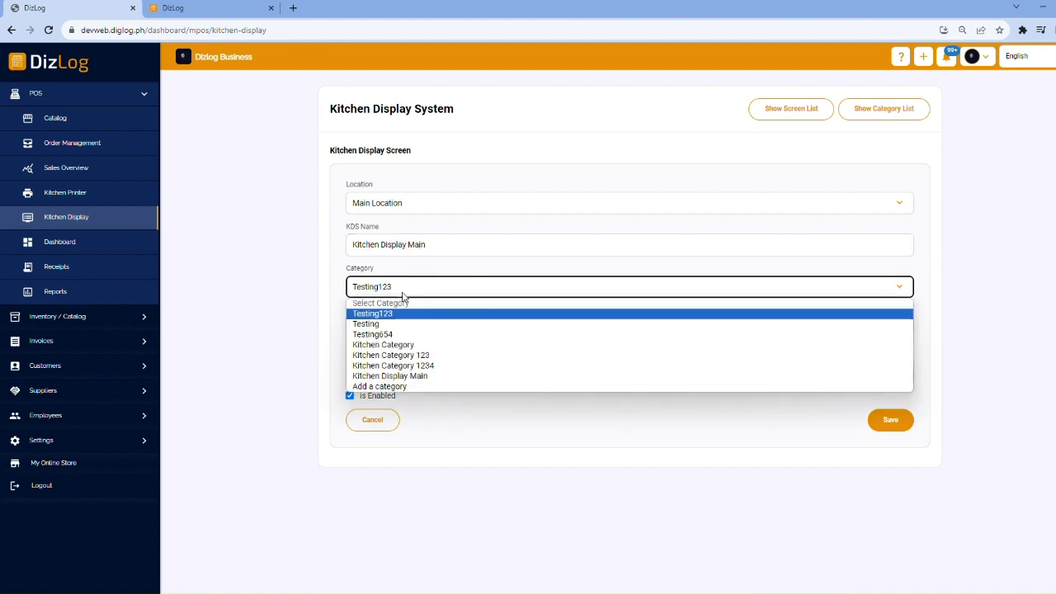
left_click(390, 387)
left_click(483, 318)
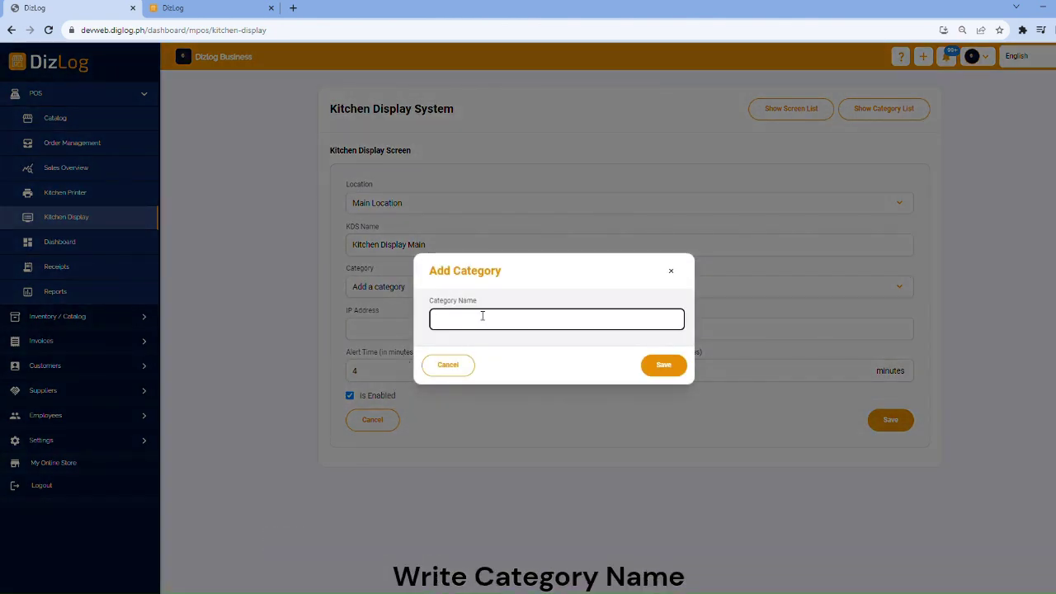
type("Kitchen Display Main KDS")
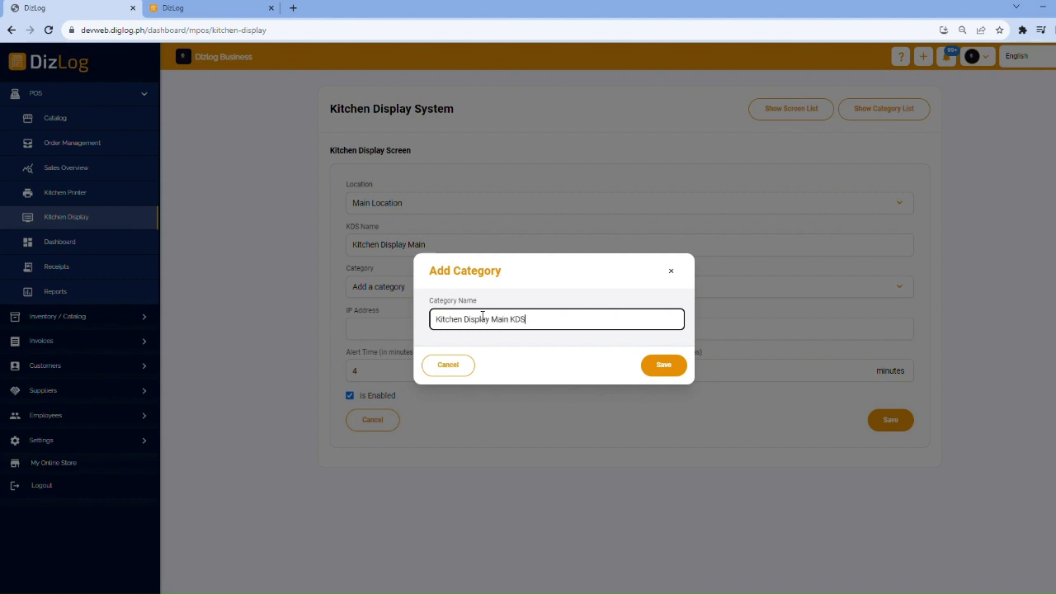
left_click(665, 365)
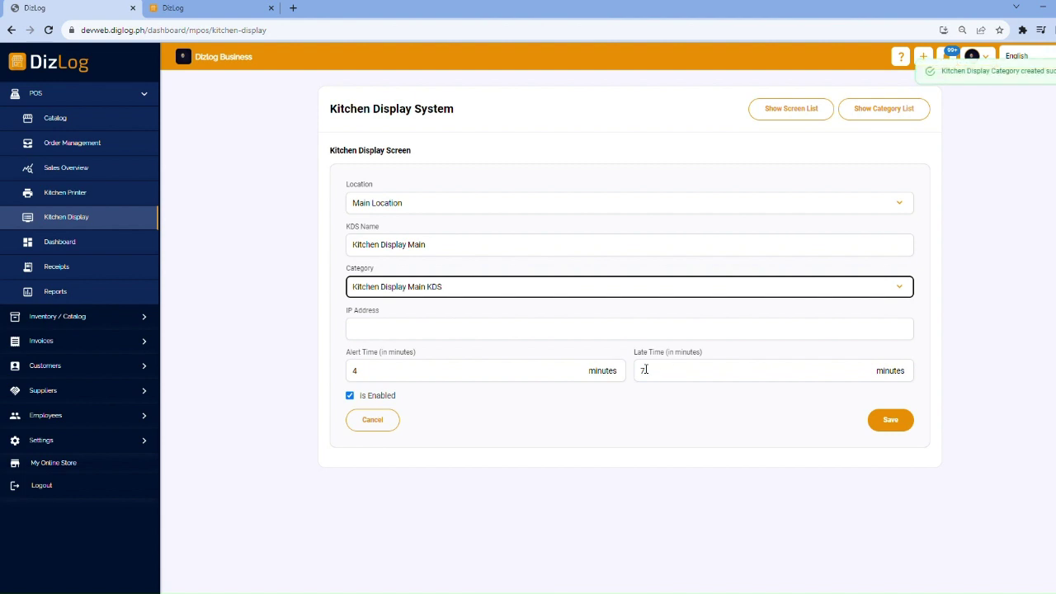
- Enter 128.29.9 as the screen's IP address and set its alert time to 5 minutes
left_click(397, 331)
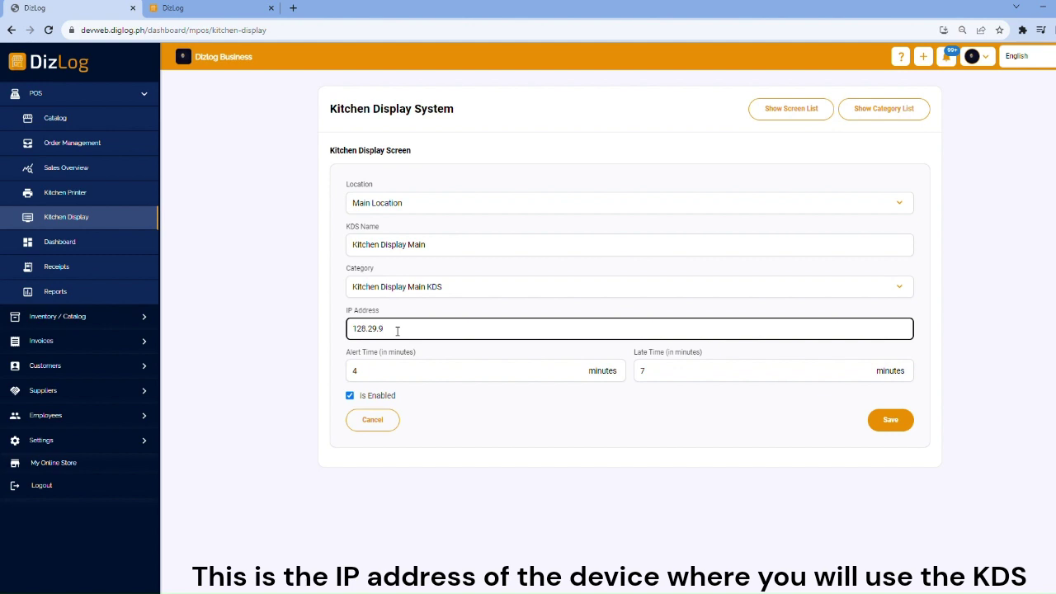
left_click_drag(419, 353, 338, 375)
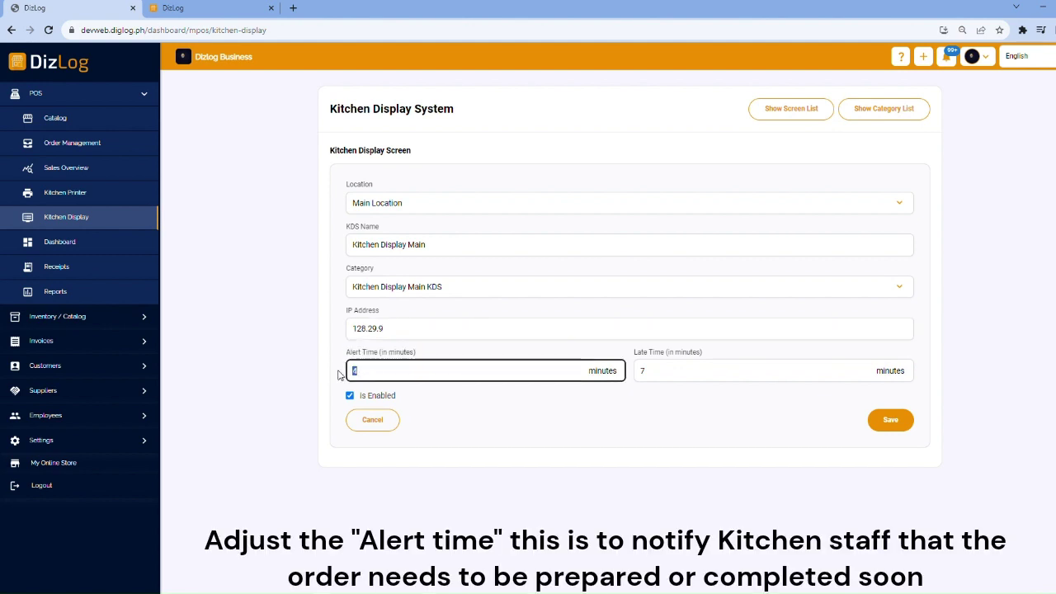
type("5")
- Set the late time to 10 minutes and save the new kitchen display screen as enabled
left_click_drag(719, 358, 632, 356)
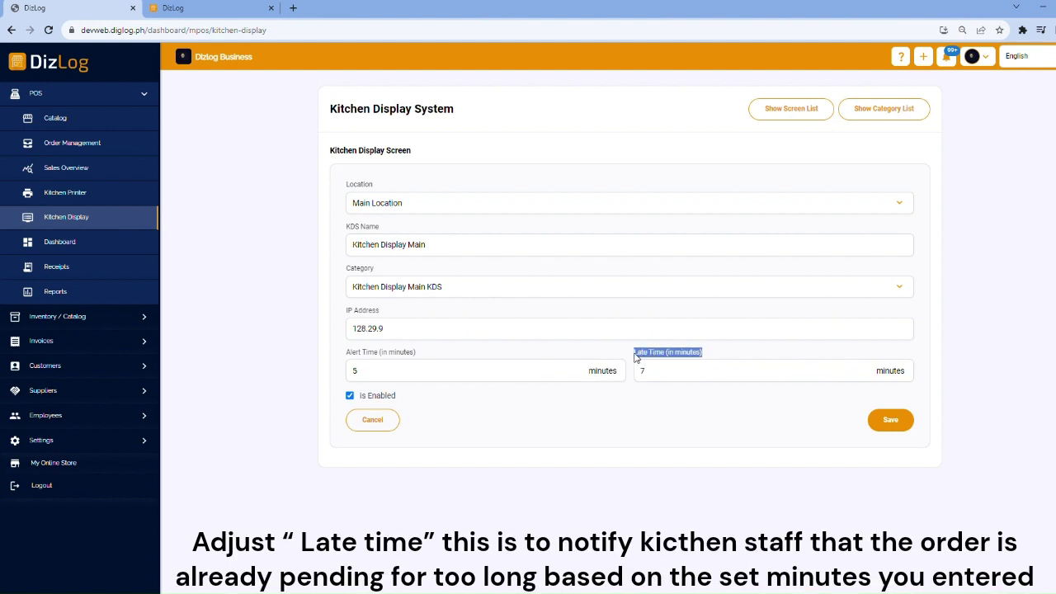
double_click(655, 373)
type("1")
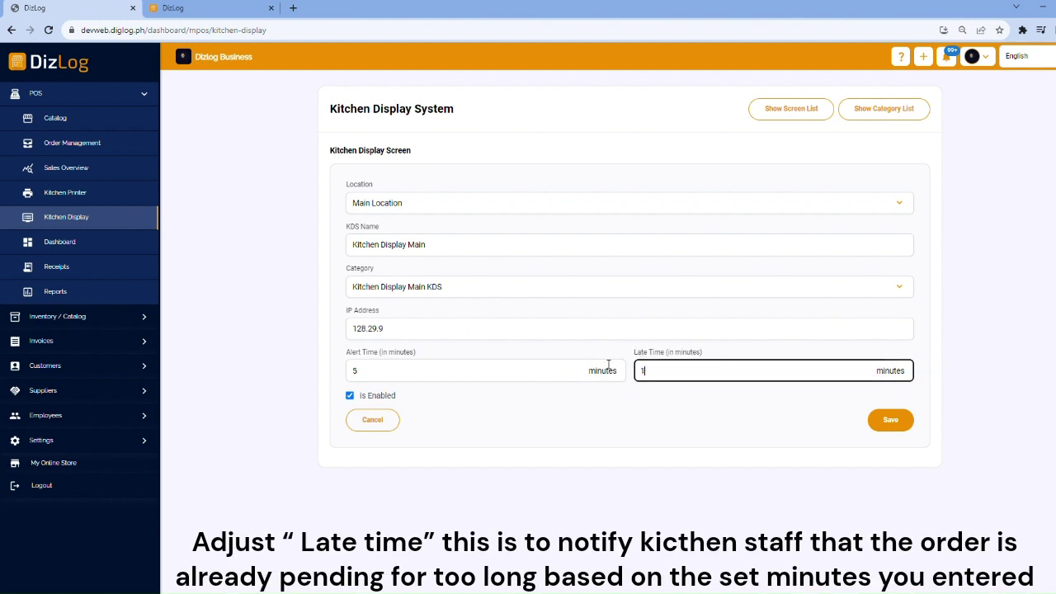
type("0")
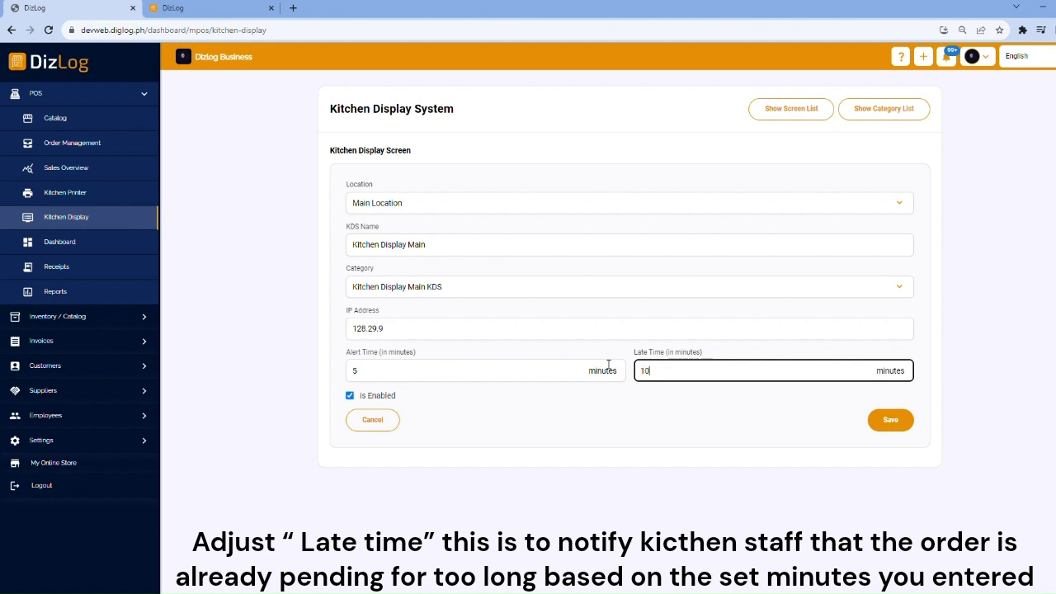
left_click(350, 398)
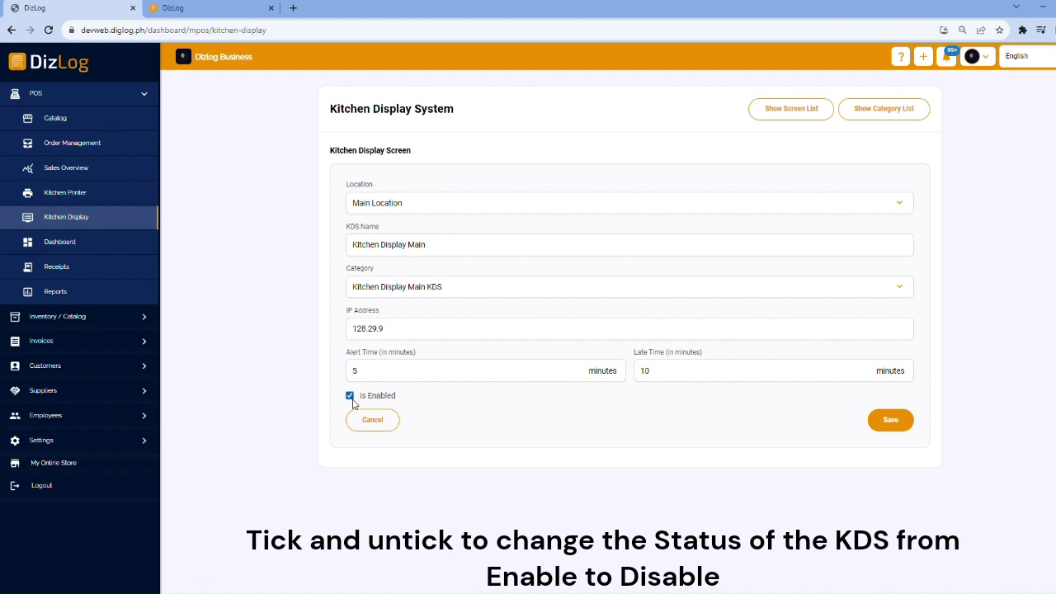
left_click(893, 426)
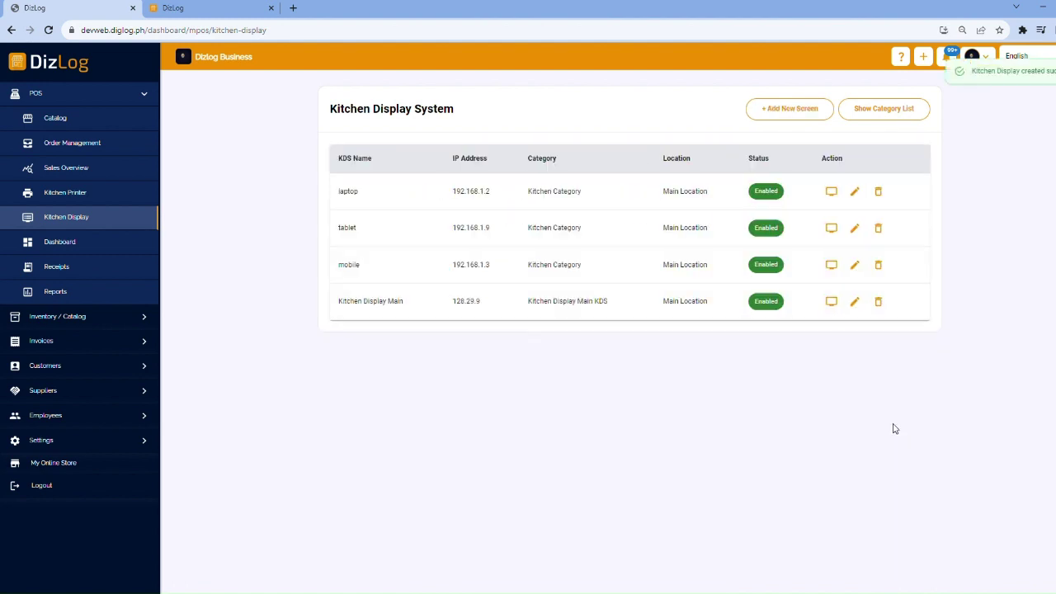
left_click_drag(337, 302, 828, 305)
left_click(881, 394)
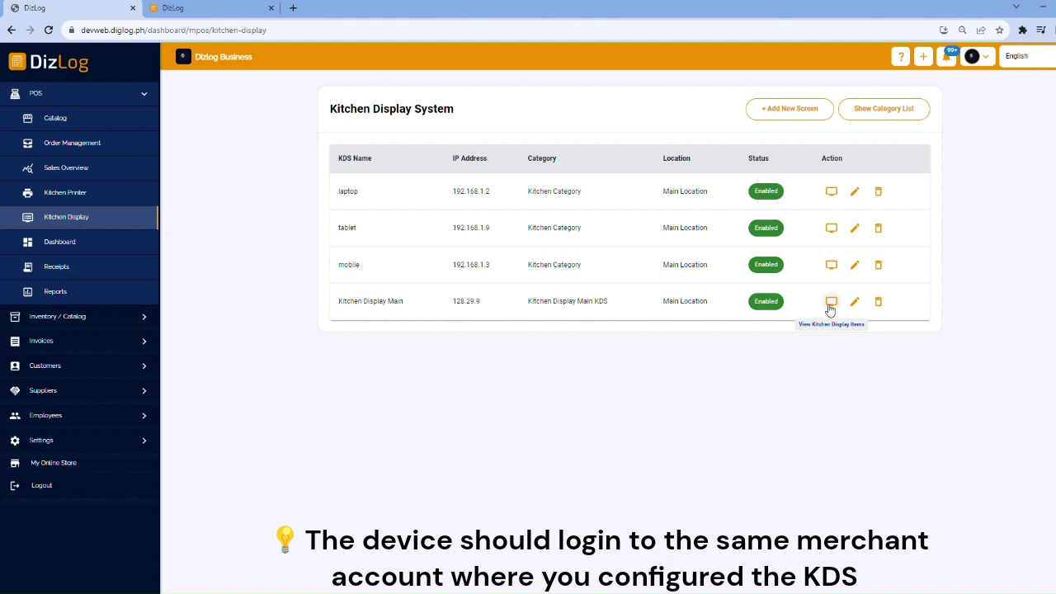
- View the laptop screen's kitchen display items and look through its open, done and on-hold orders
left_click(831, 193)
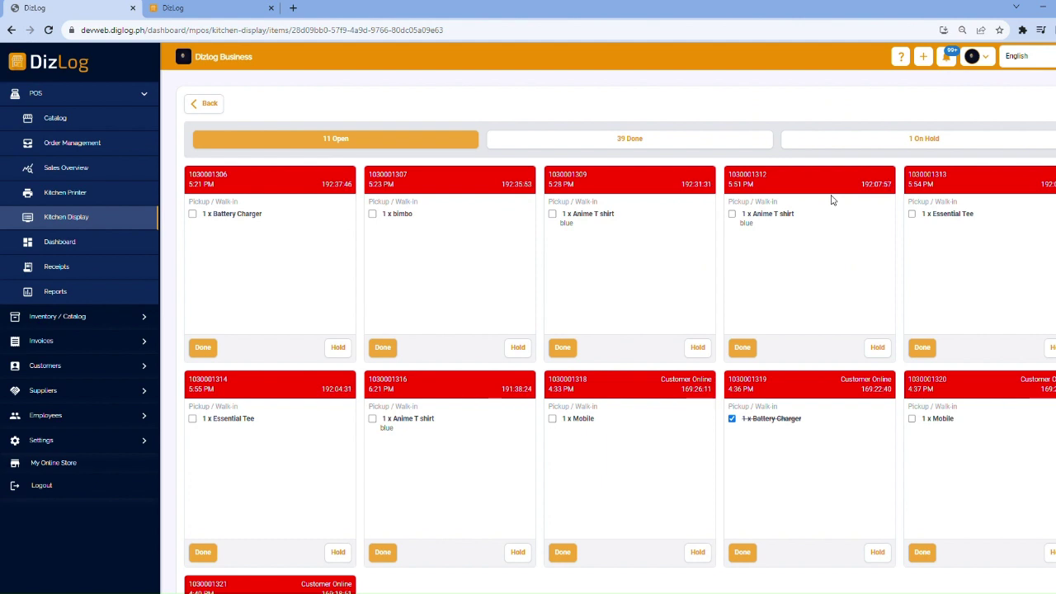
scroll(594, 379, "down", 2)
scroll(594, 379, "up", 2)
left_click(532, 142)
left_click(879, 146)
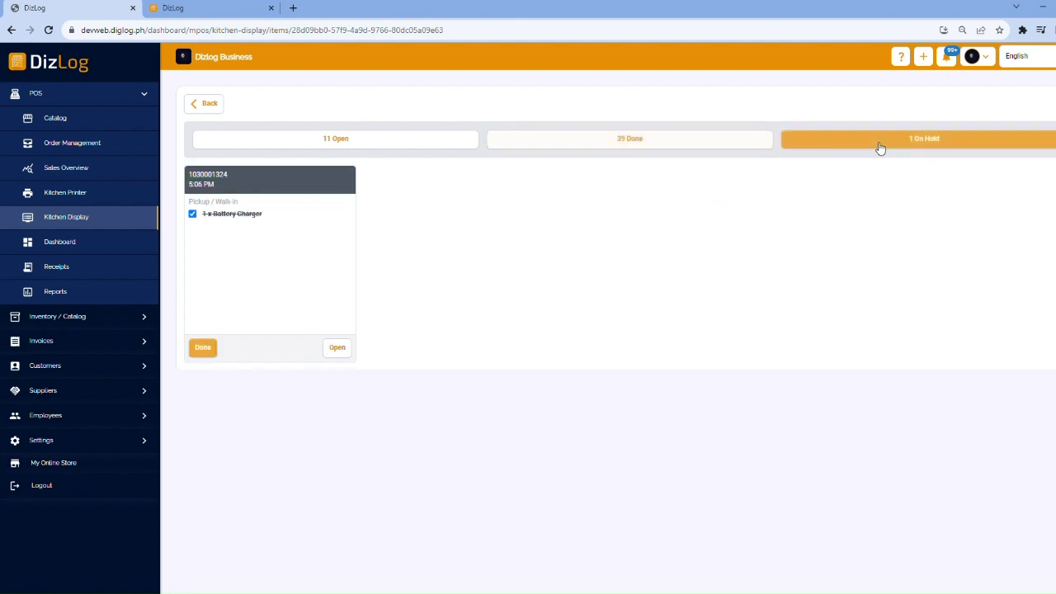
left_click(375, 150)
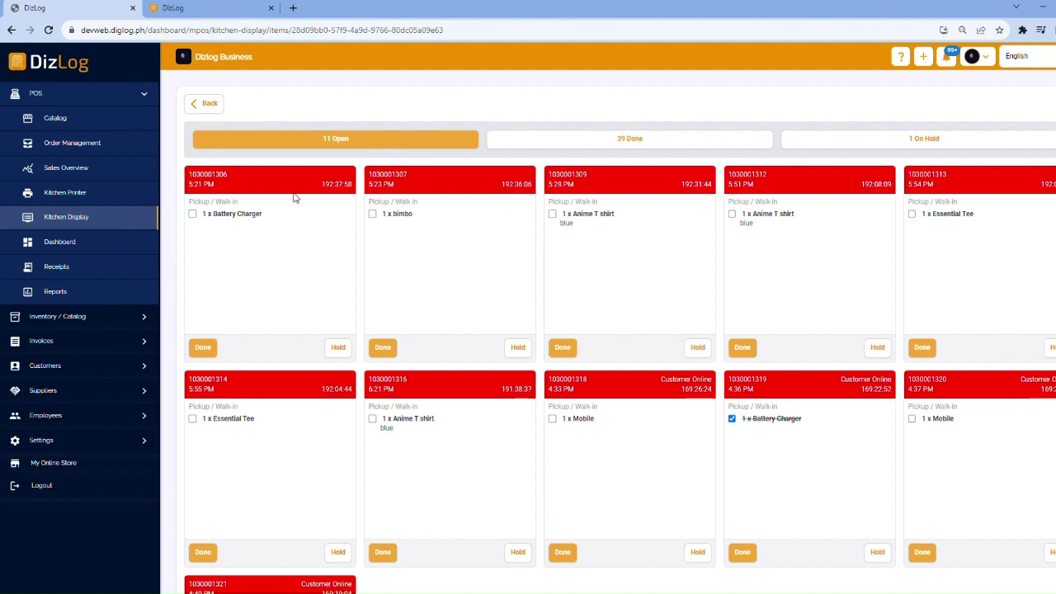
- Tick off Battery Charger in the 5:21 PM open order, and tick and untick the items of the next two orders
left_click(192, 214)
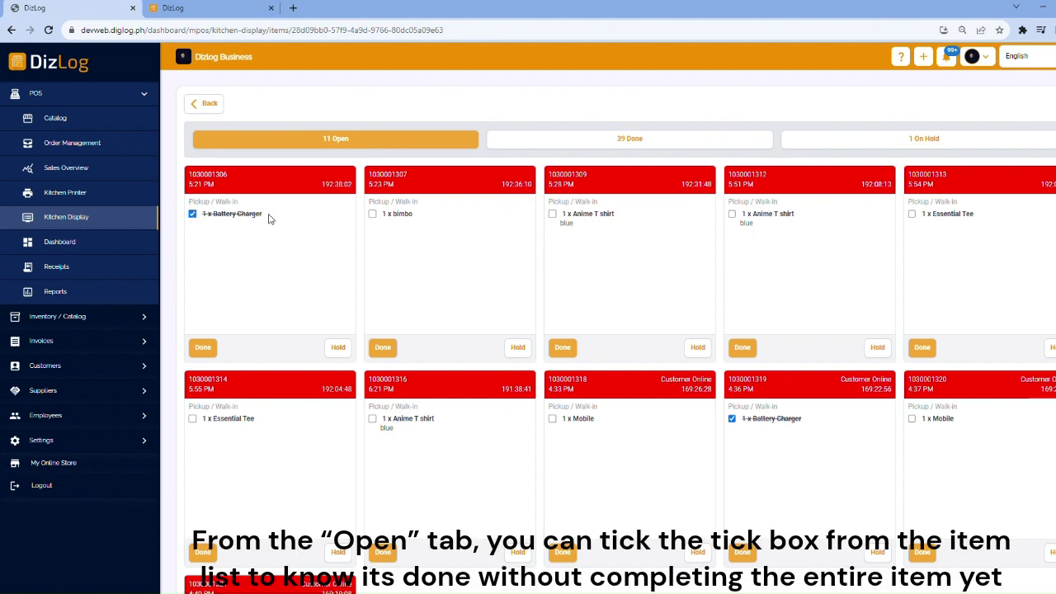
left_click(373, 215)
left_click(553, 216)
left_click(553, 214)
left_click(373, 214)
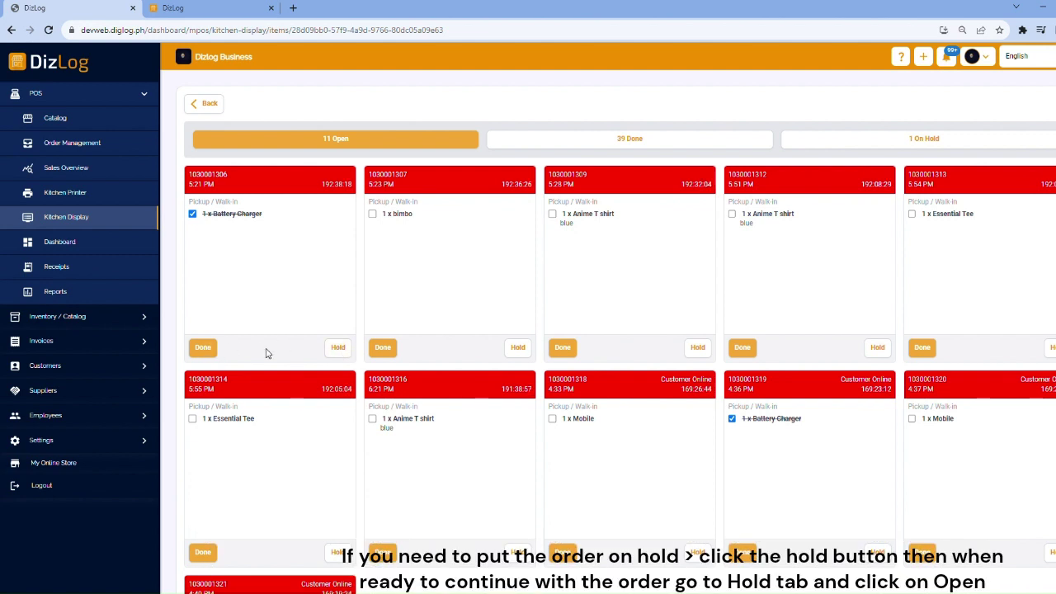
- Put the 5:21 PM Battery Charger order on hold and reopen both Battery Charger orders from the on-hold list
left_click(338, 348)
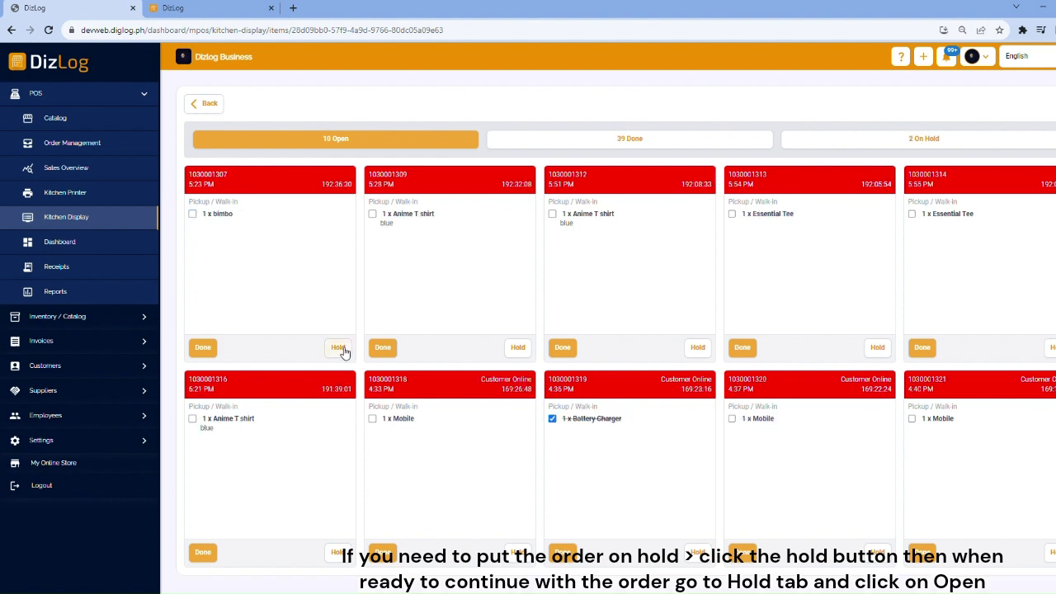
left_click(941, 140)
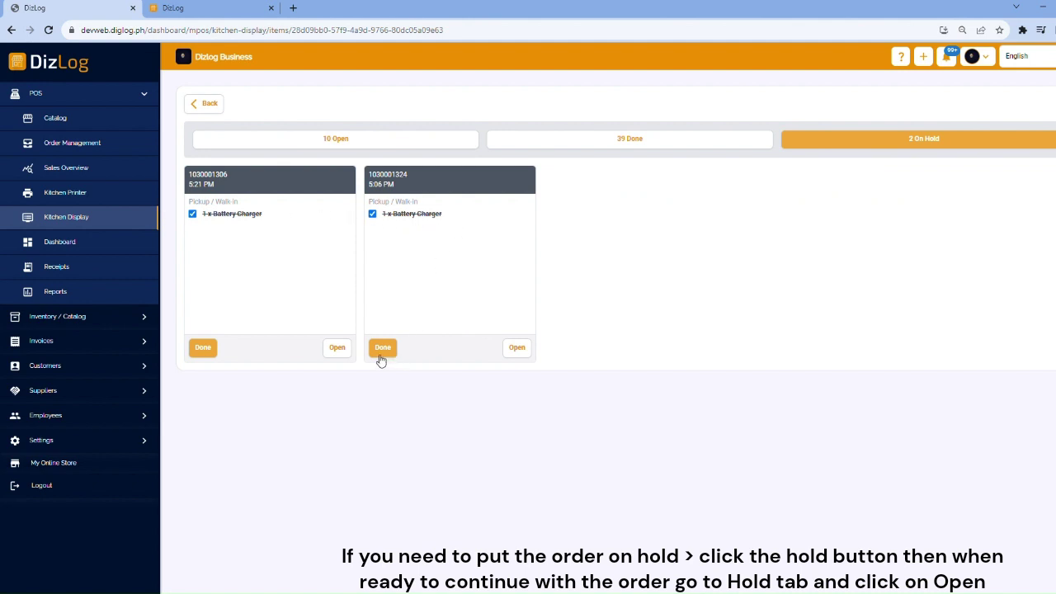
left_click(517, 347)
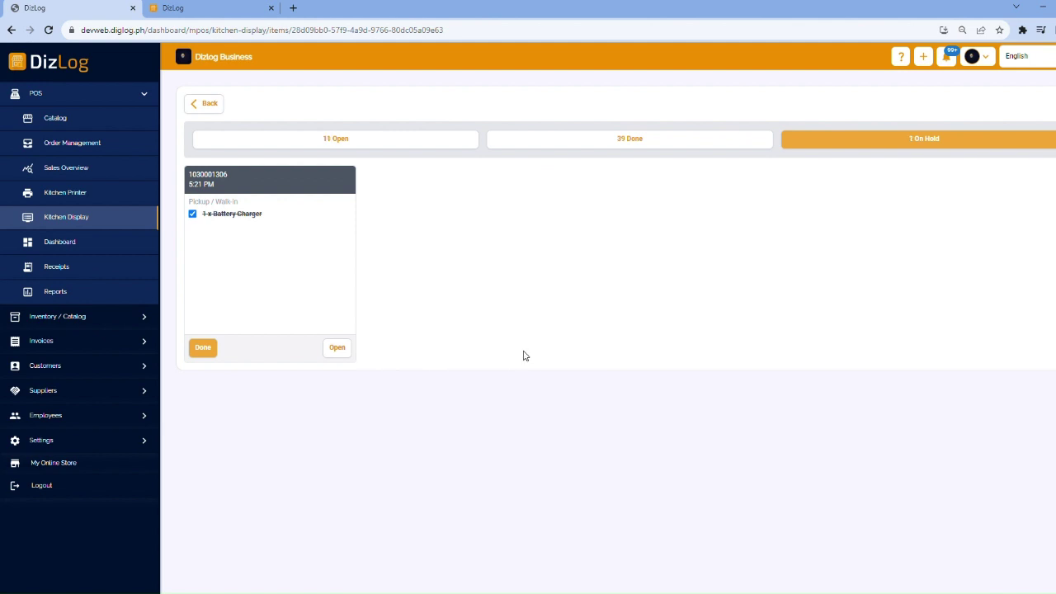
left_click(338, 349)
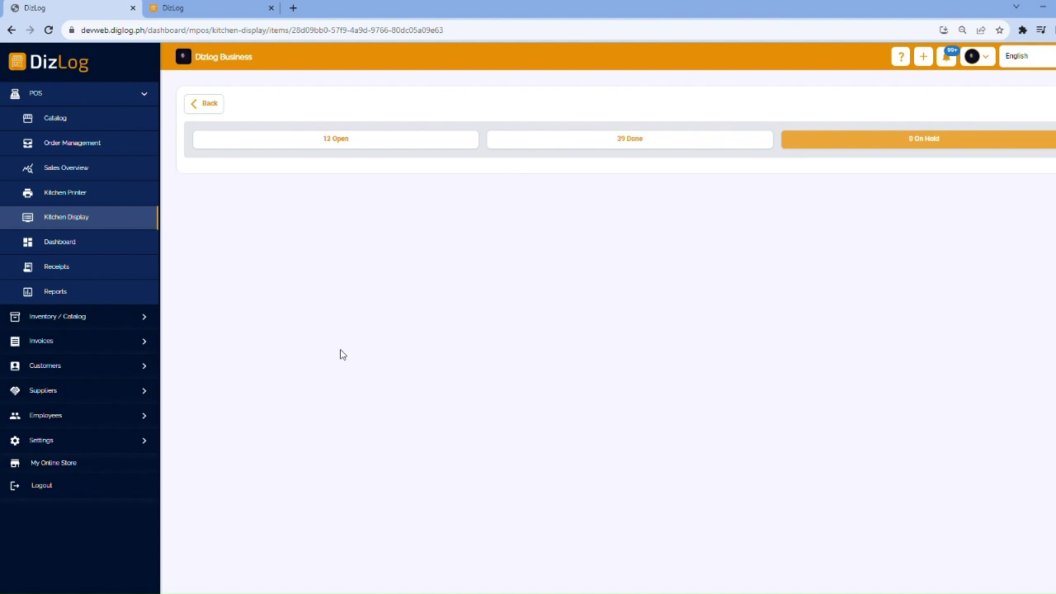
- Untick the Battery Charger item in the 5:06 PM, 4:36 PM and 5:21 PM open orders
left_click(335, 141)
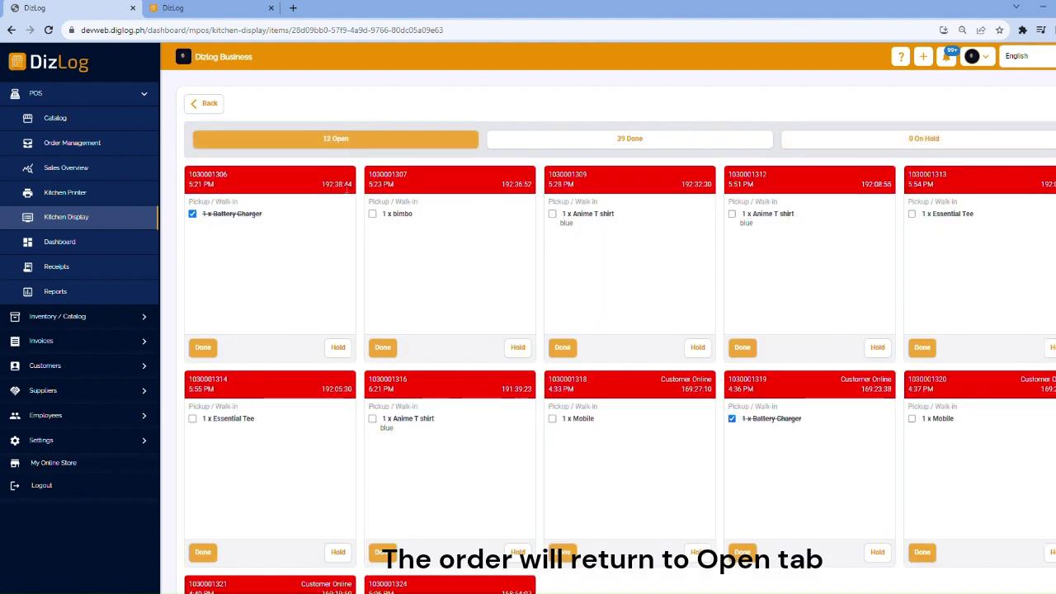
scroll(354, 299, "down", 3)
scroll(355, 301, "up", 1)
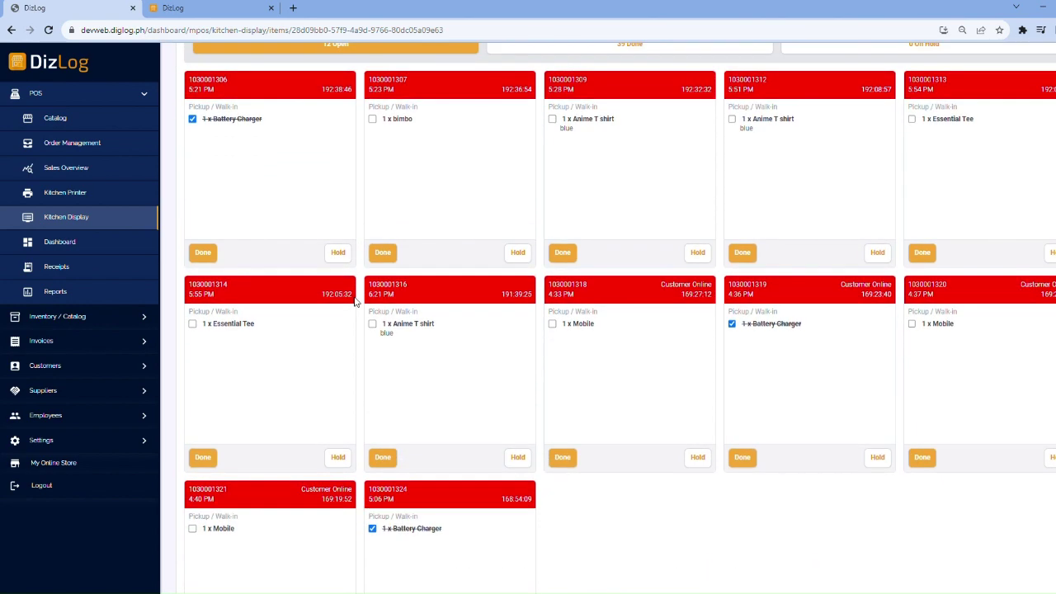
scroll(355, 301, "down", 3)
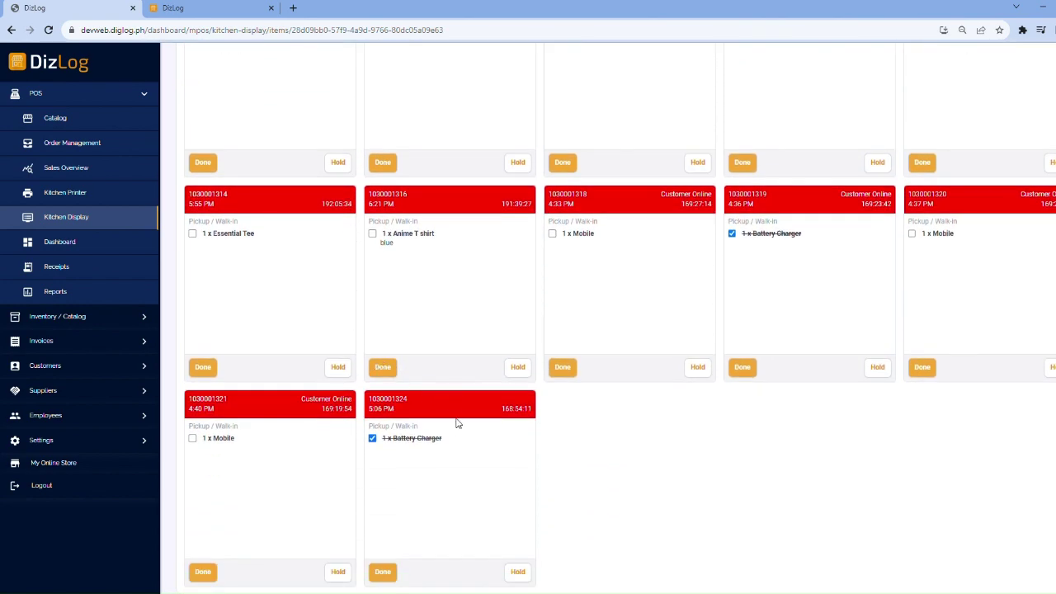
left_click(372, 438)
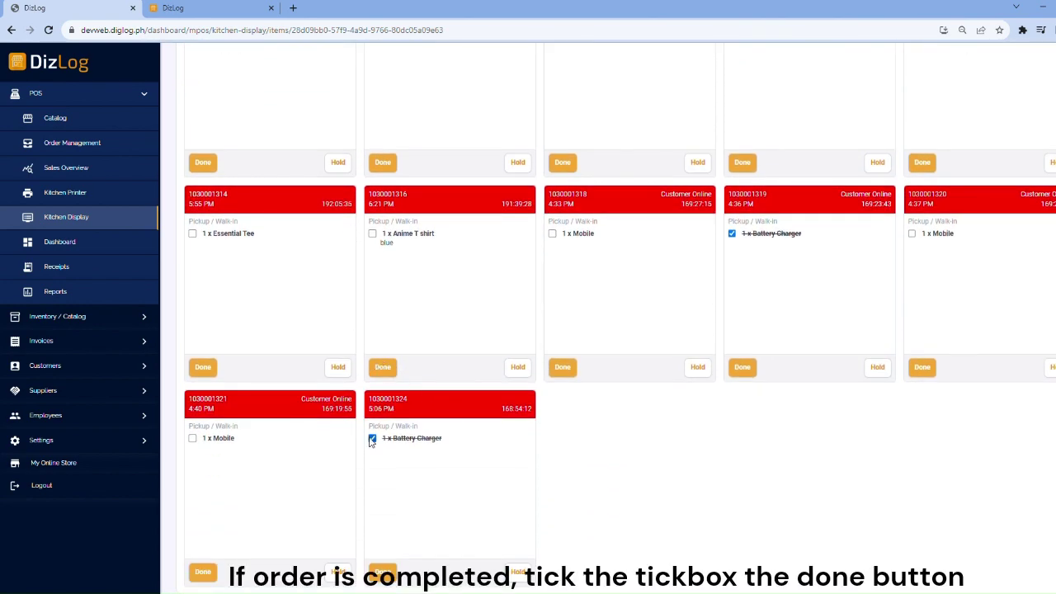
left_click(732, 234)
left_click(733, 234)
left_click(732, 234)
scroll(462, 420, "up", 3)
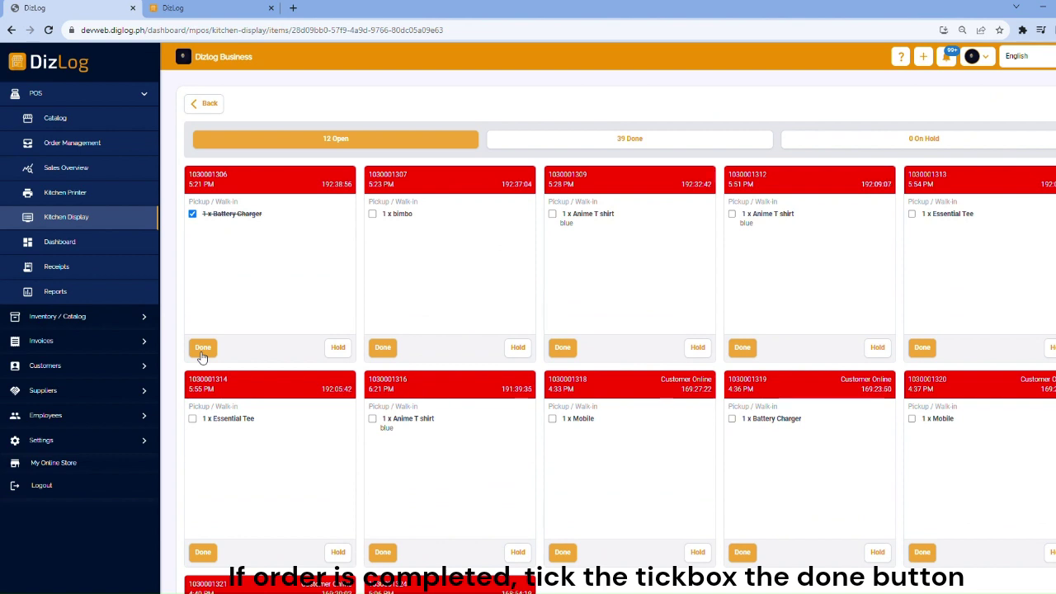
left_click(193, 214)
- Tick off Essential Tee in the 5:54 PM open order and mark that order as done
scroll(747, 229, "down", 2)
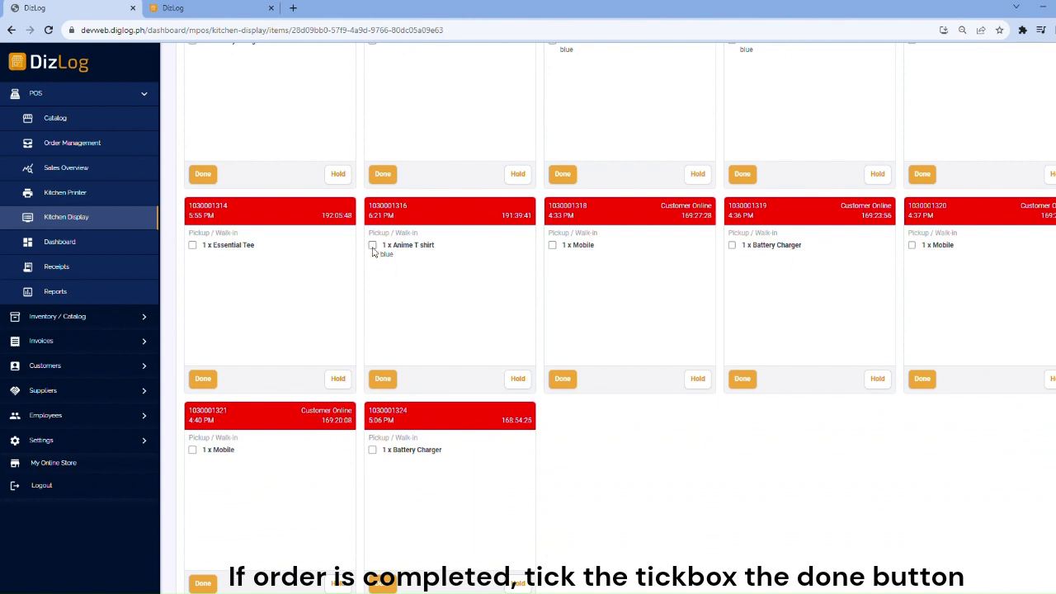
scroll(556, 275, "up", 1)
scroll(556, 276, "up", 1)
left_click(911, 214)
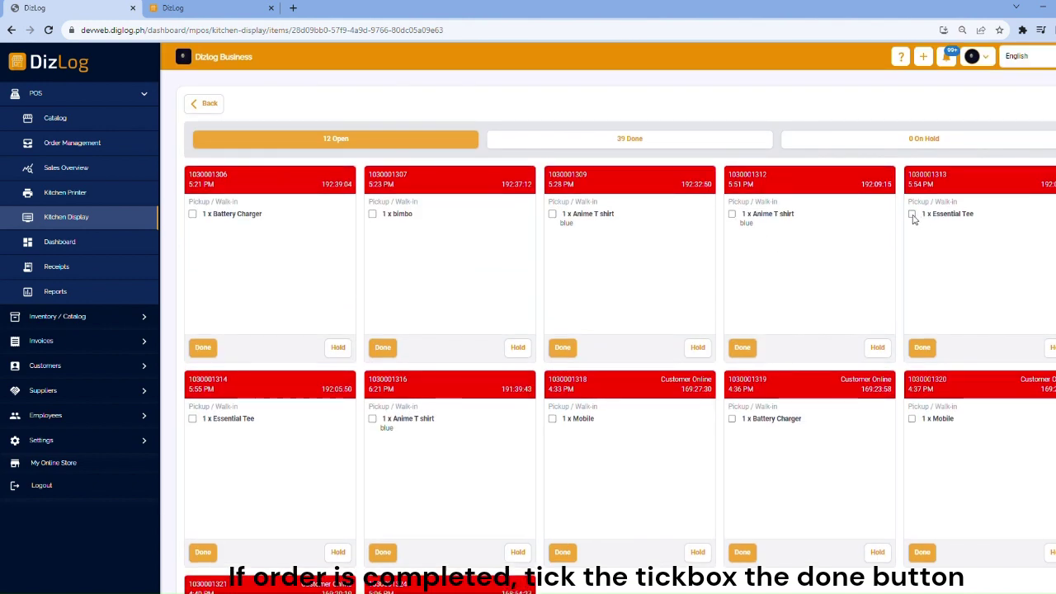
left_click(922, 348)
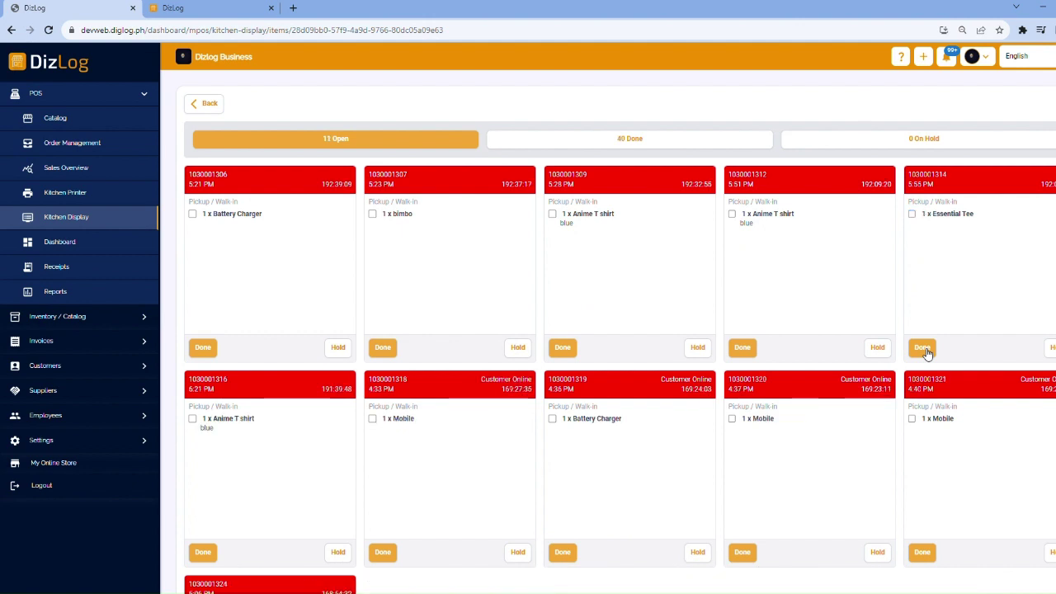
- Reopen the completed 5:54 PM Essential Tee order from the done list and return to the kitchen display screen list
left_click(640, 140)
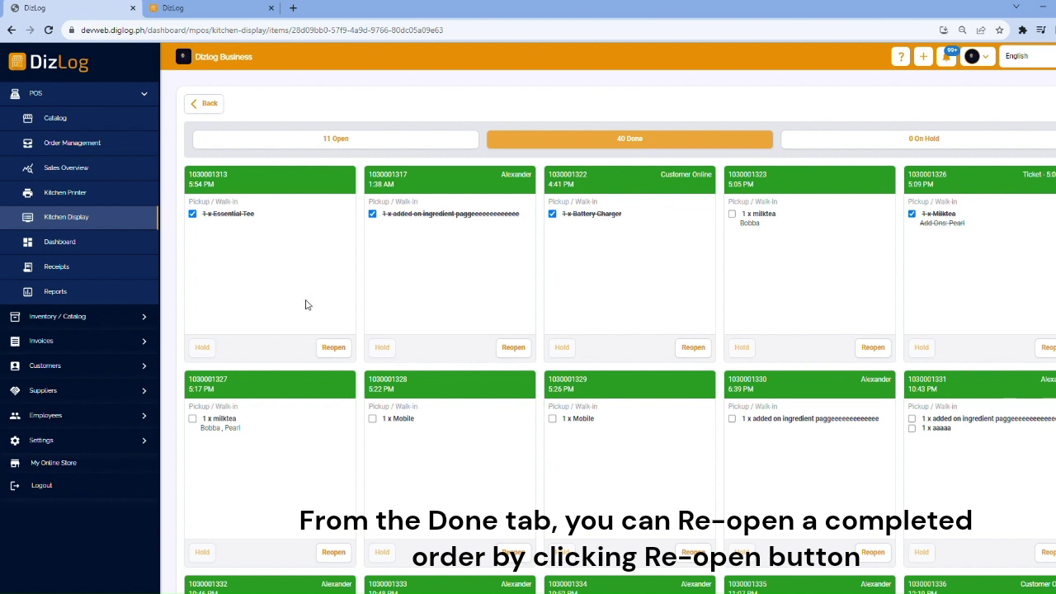
left_click(333, 348)
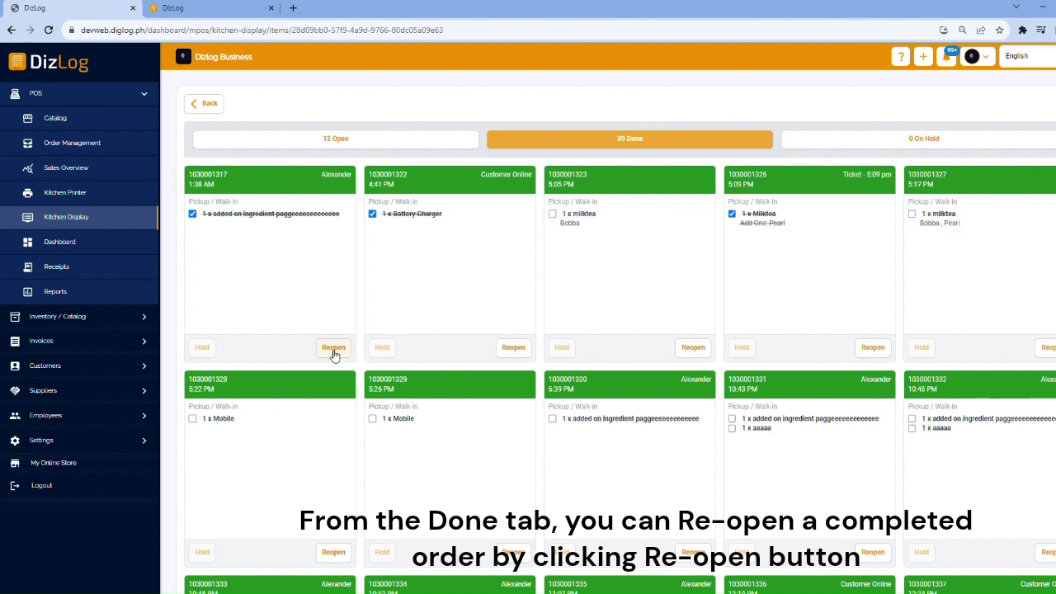
left_click(348, 141)
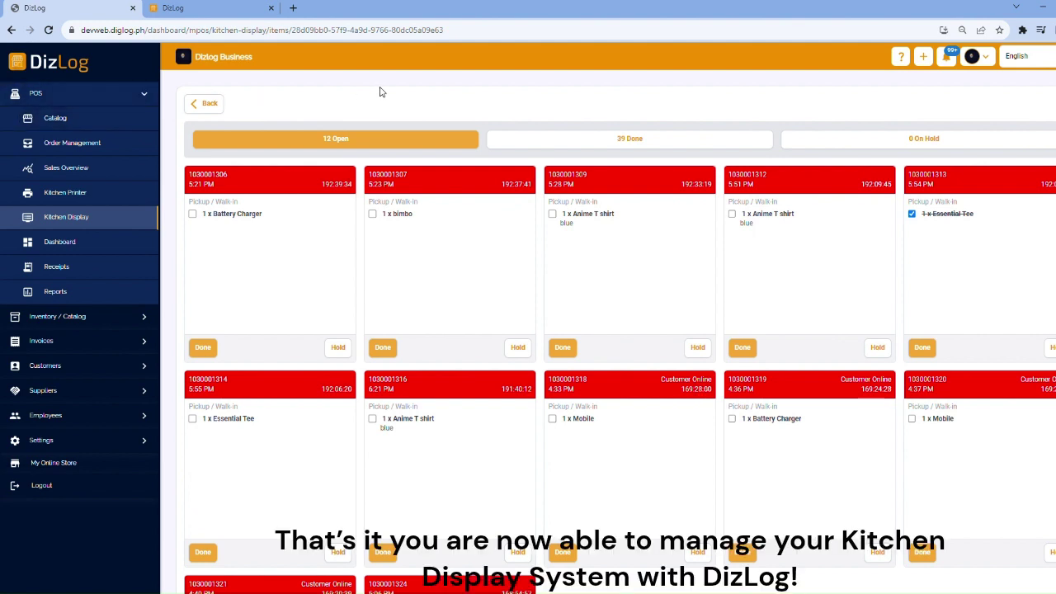
left_click(208, 104)
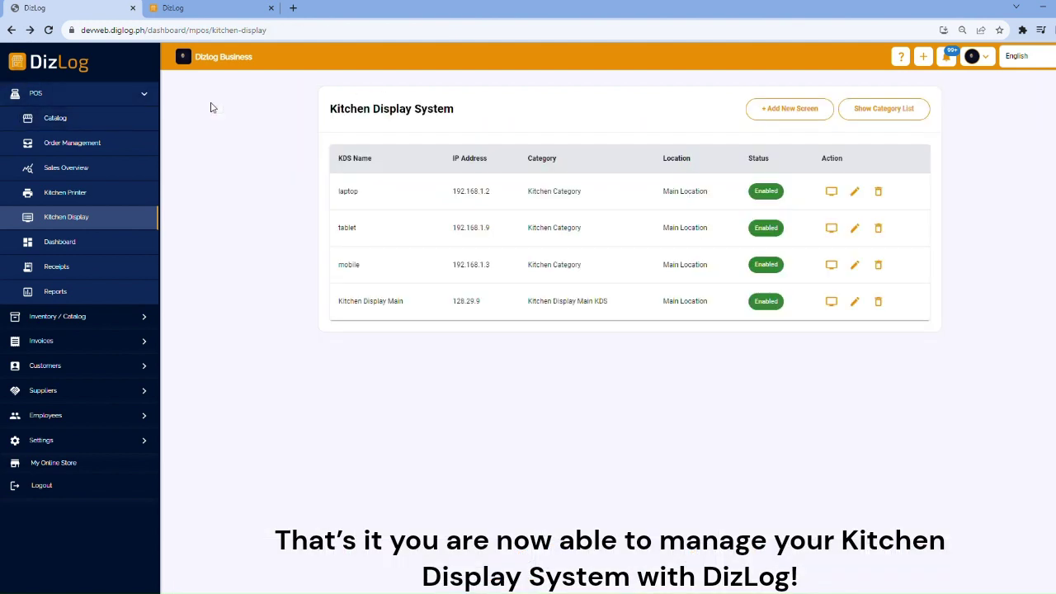